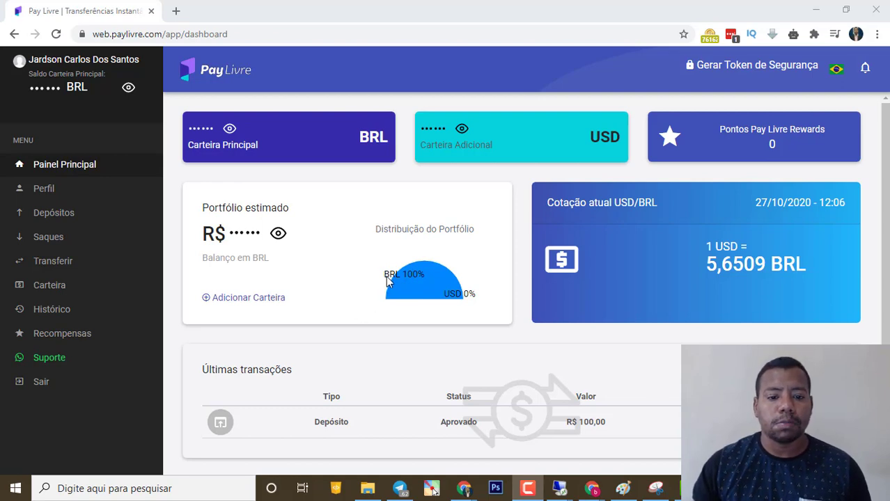
Reveal the hidden balances of the main BRL wallet and the additional USD wallet on the dashboard.
drag(388, 280, 412, 280)
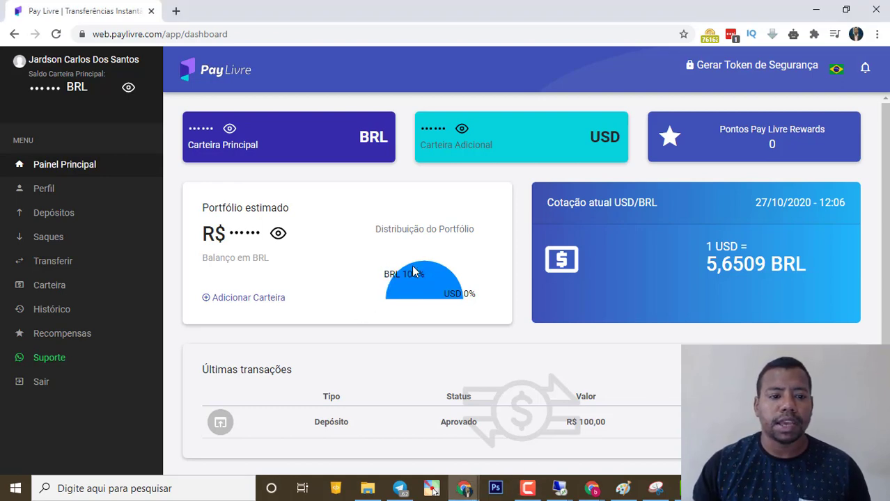
click(127, 90)
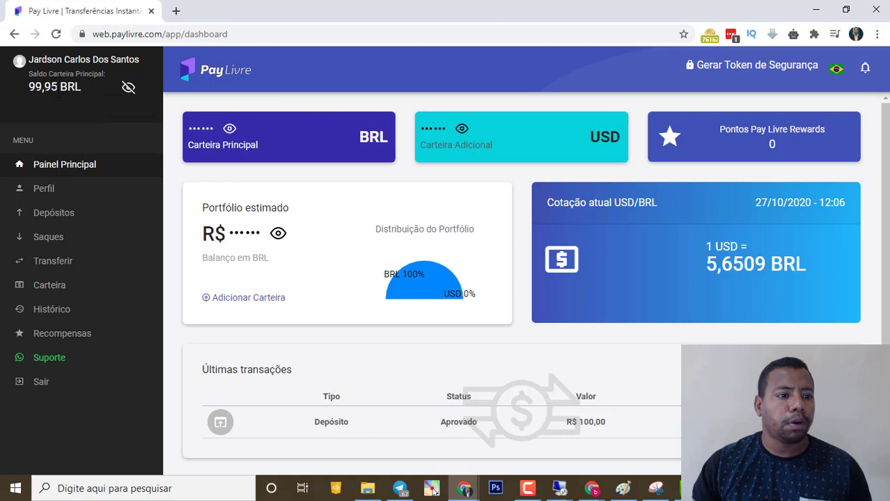
click(230, 130)
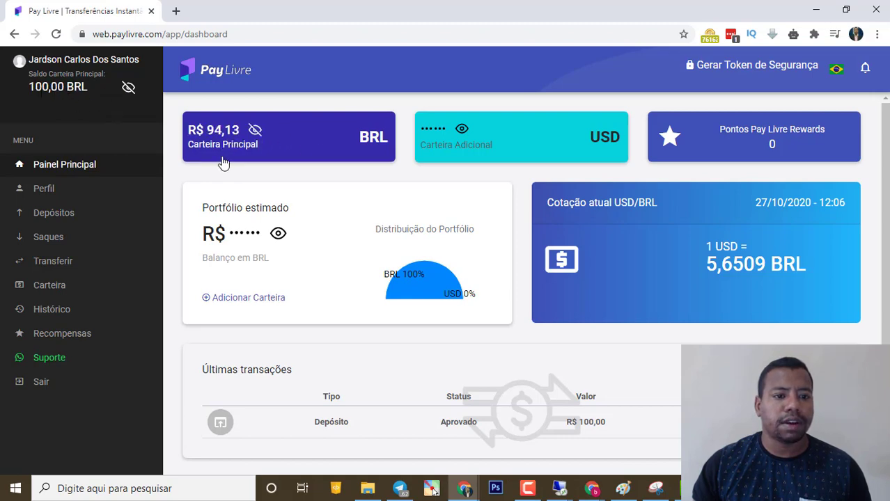
click(463, 131)
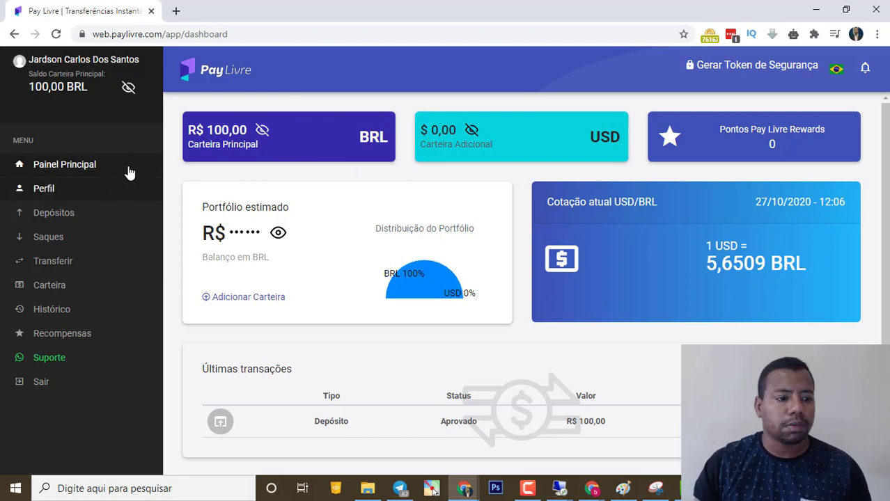
Open the wallet exchange page and reveal the BRL and USD wallet balances there.
click(64, 292)
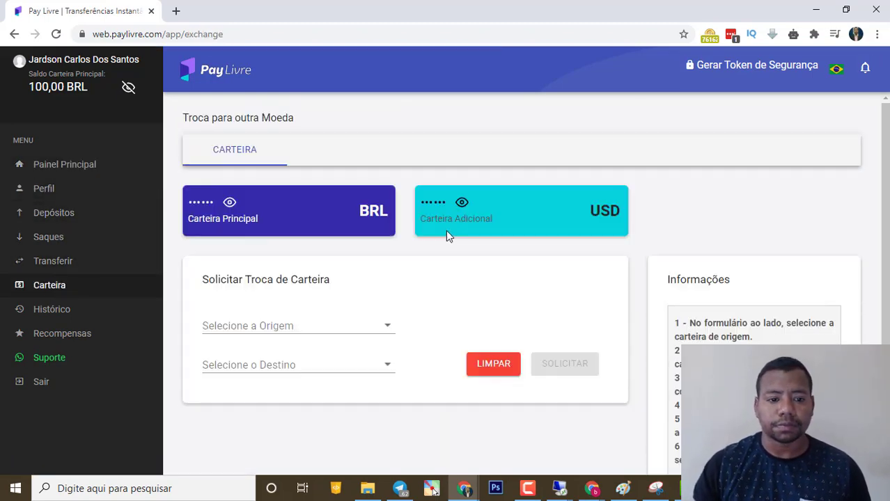
scroll(446, 232, down, 1)
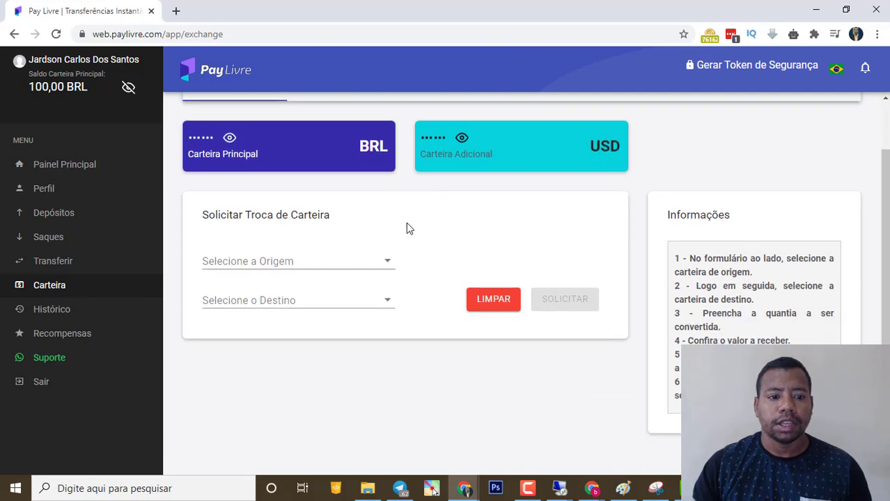
click(229, 138)
click(463, 138)
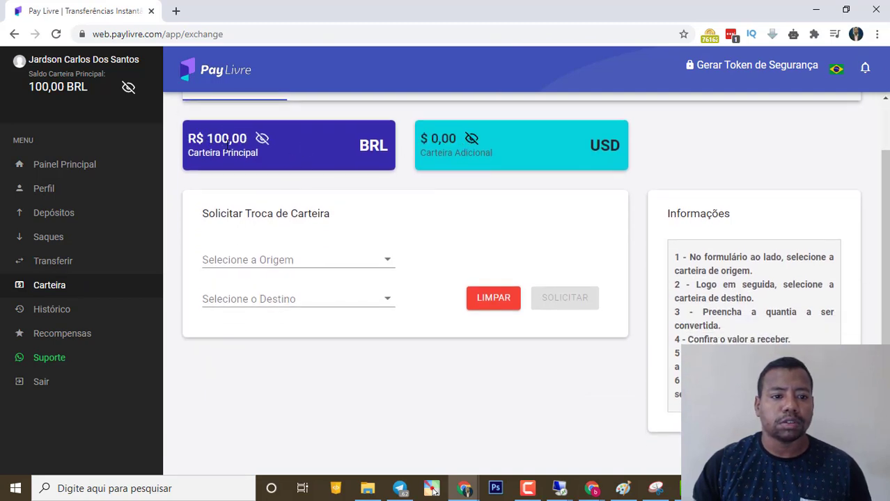
scroll(644, 233, down, 1)
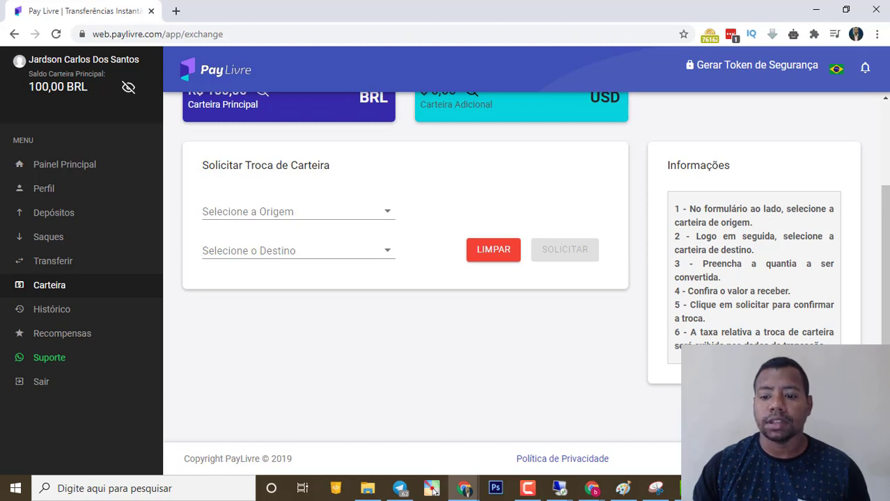
scroll(674, 316, up, 1)
scroll(661, 301, up, 1)
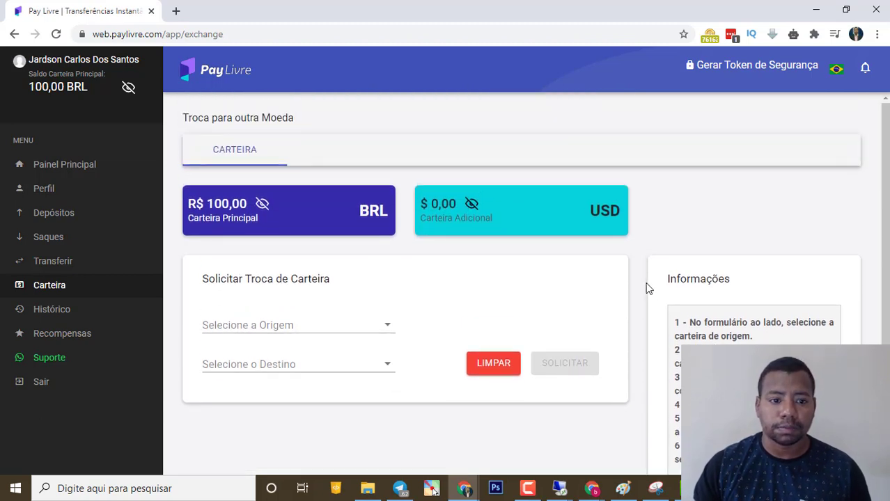
Set the wallet exchange request's origin to BRL and its destination to USD.
scroll(601, 286, down, 1)
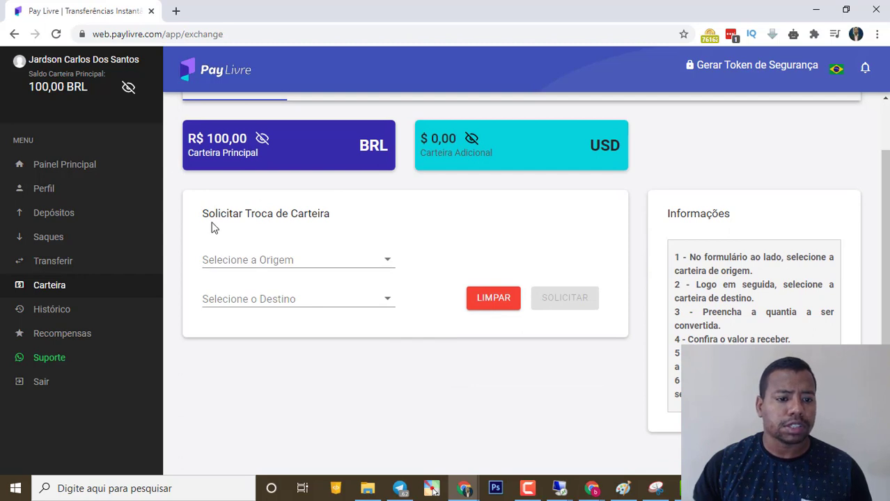
click(383, 260)
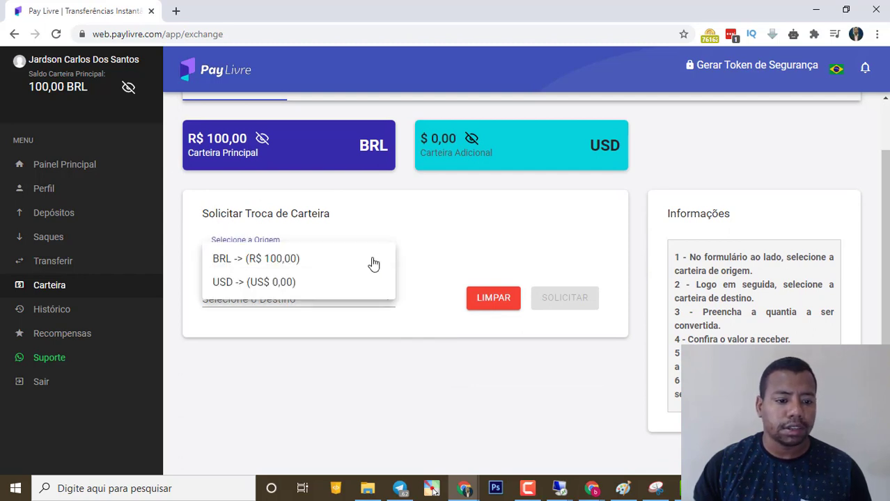
click(240, 258)
click(260, 304)
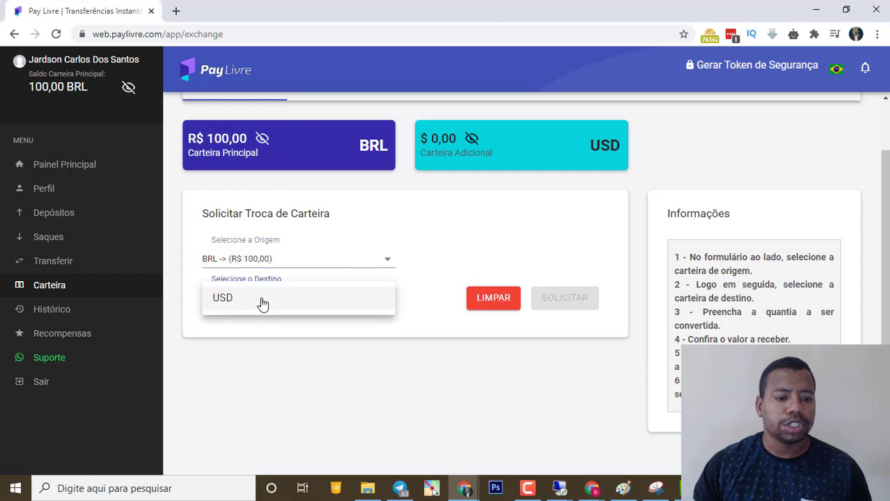
click(271, 355)
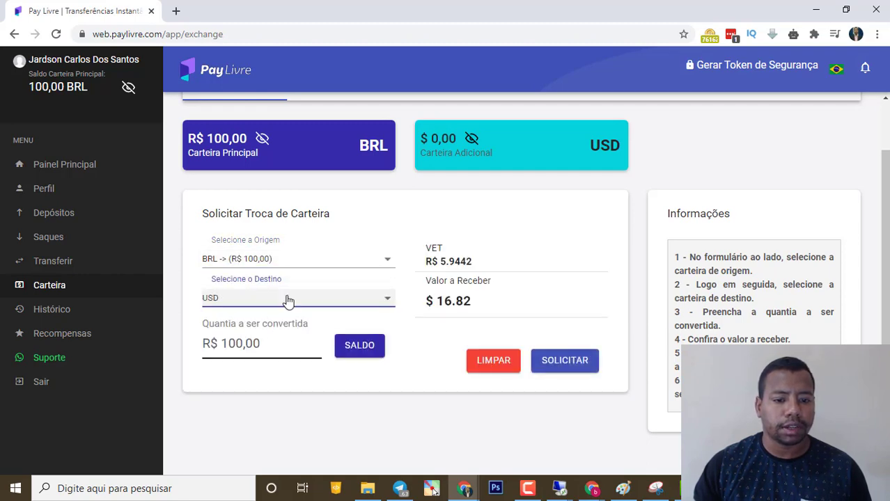
Examine the amount to receive and the VET rate quoted for the exchange of R$ 100,00 into USD.
scroll(550, 266, down, 1)
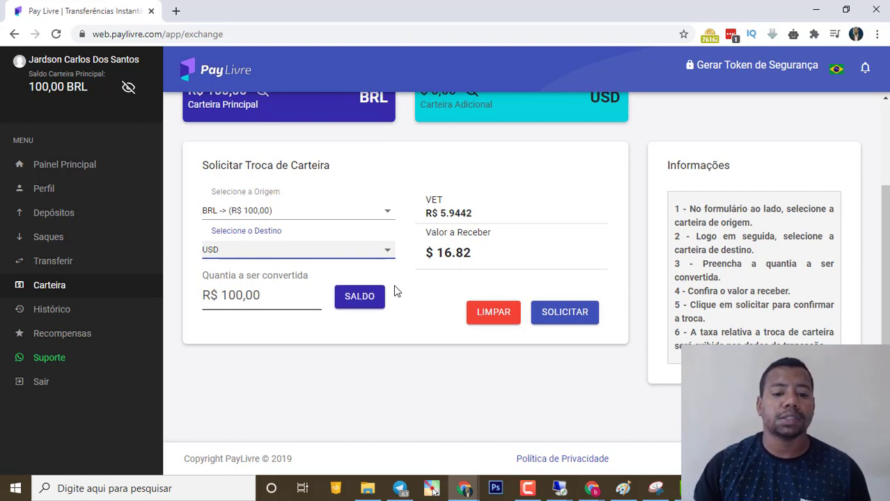
drag(424, 253, 482, 259)
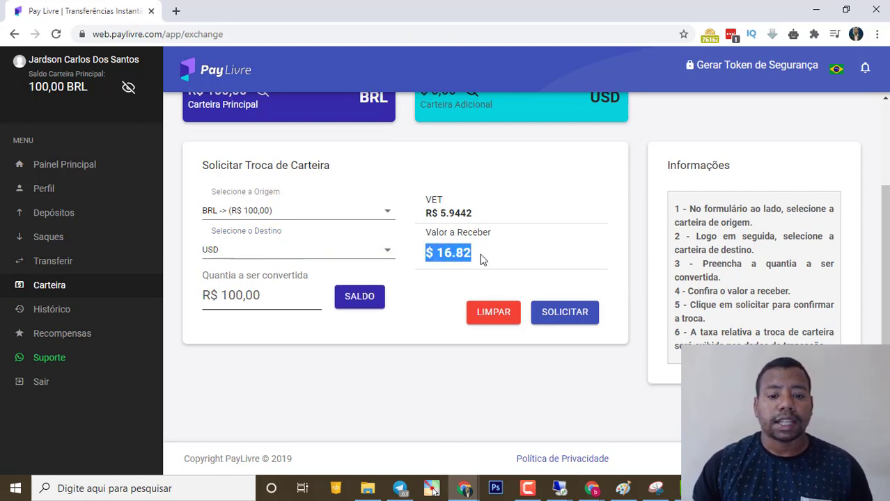
click(433, 255)
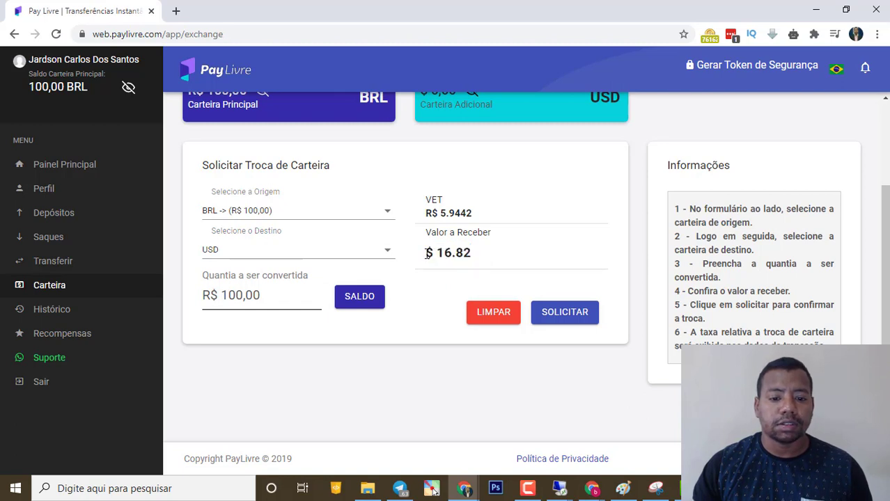
mouse_move(427, 254)
mouse_down()
mouse_move(477, 259)
mouse_move(427, 254)
mouse_up()
click(471, 254)
click(426, 262)
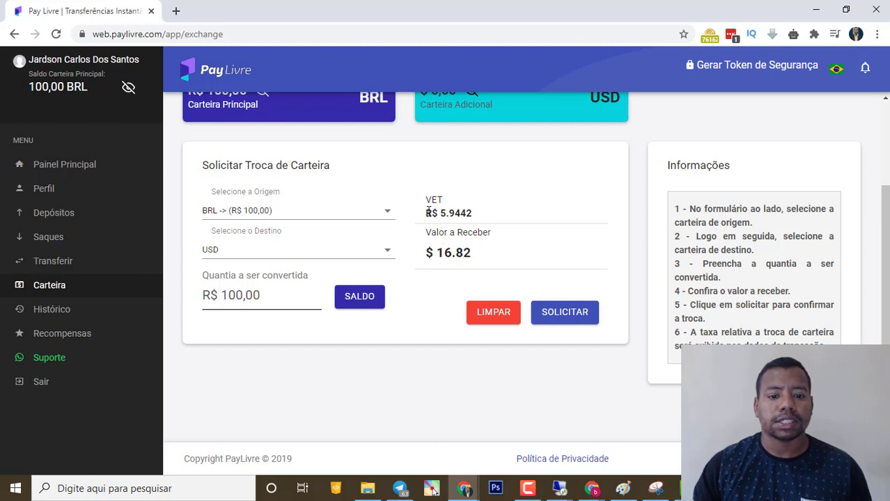
drag(427, 212, 469, 214)
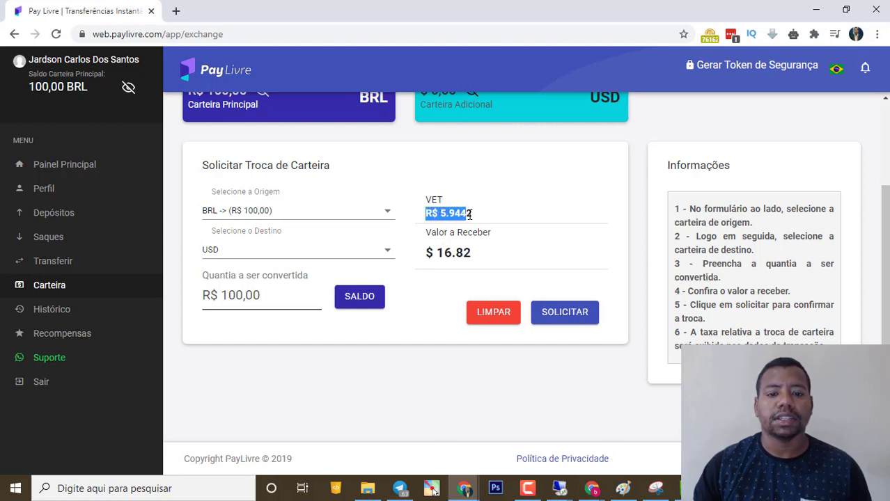
click(456, 214)
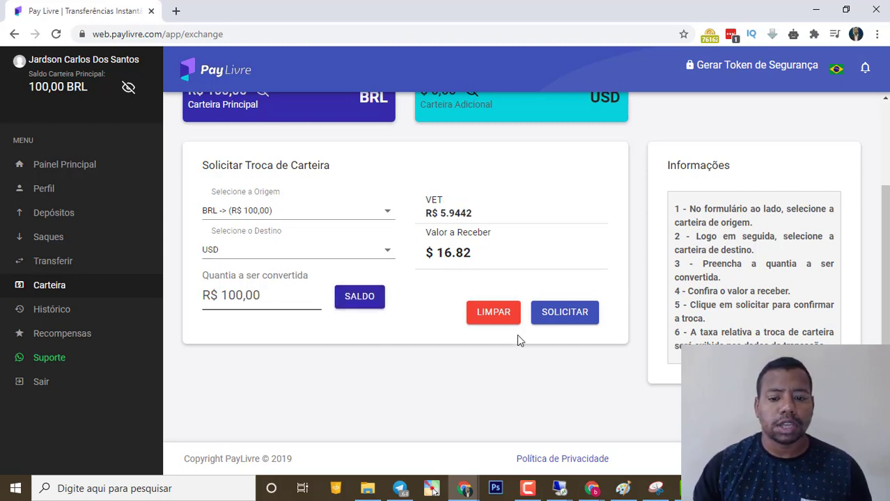
Submit the BRL to USD exchange request, and reload the page to check both wallet balances.
click(562, 313)
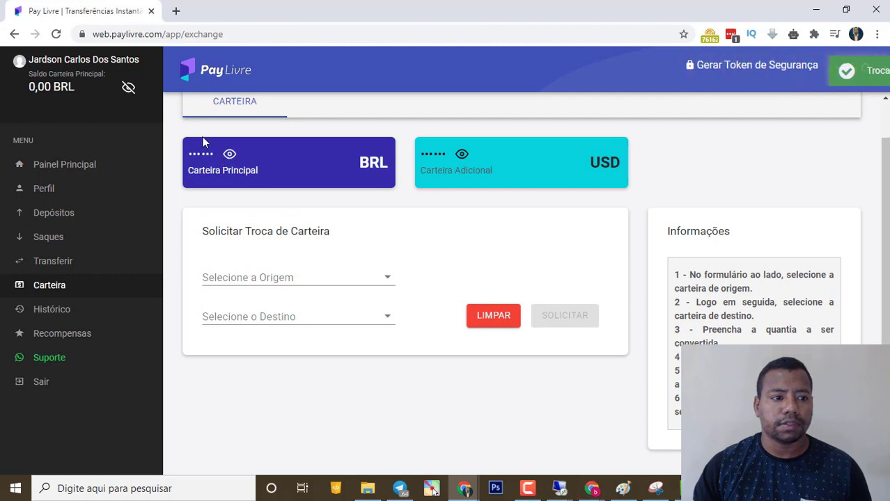
click(57, 34)
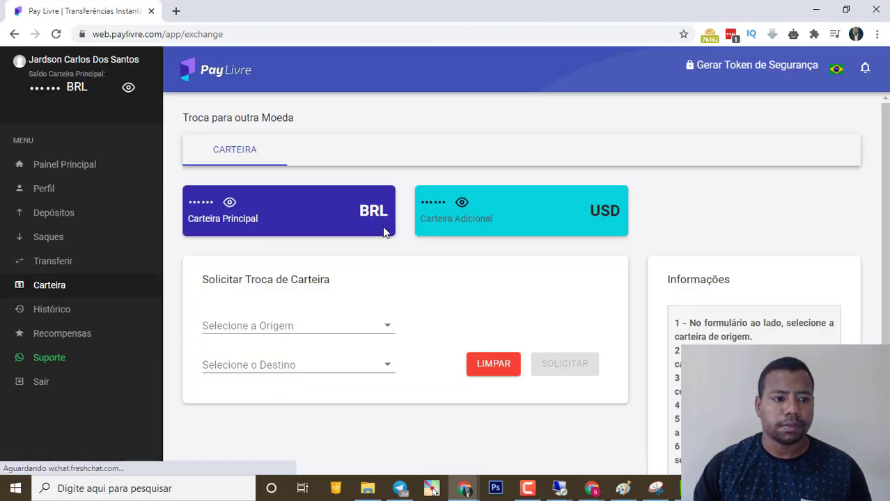
click(232, 206)
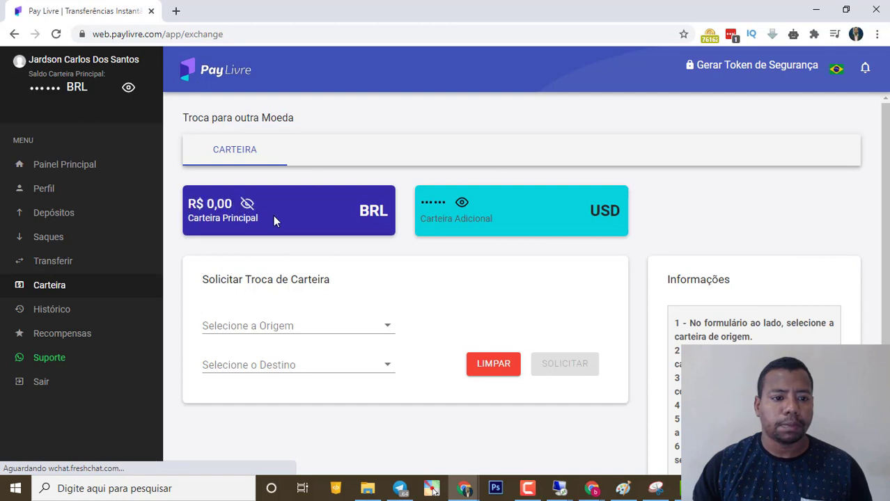
click(444, 206)
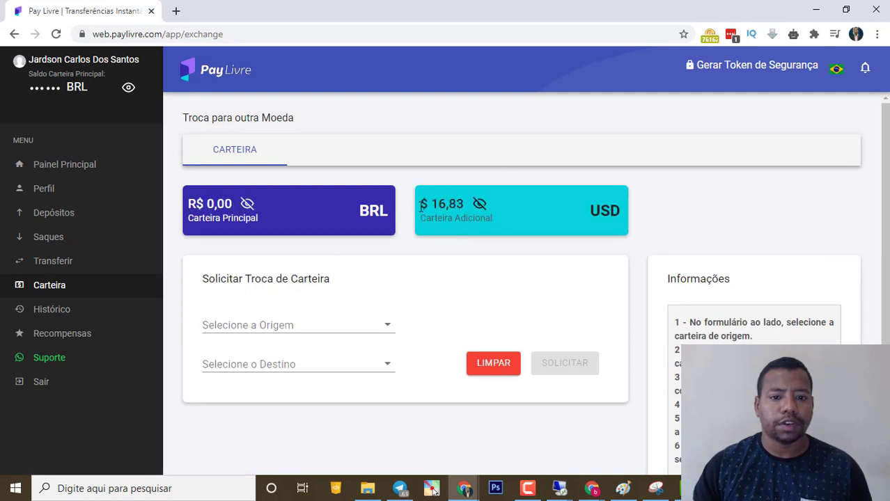
Return to the main dashboard and reveal the BRL and USD wallet balances.
click(70, 165)
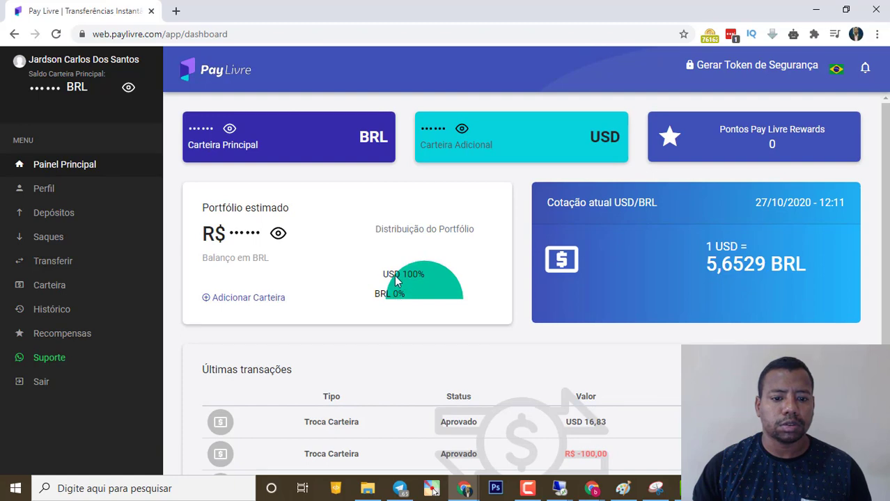
click(230, 128)
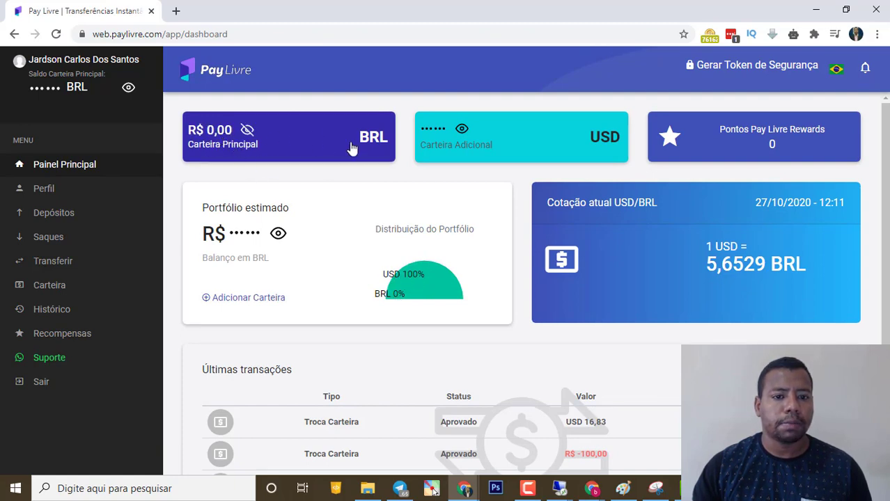
click(462, 129)
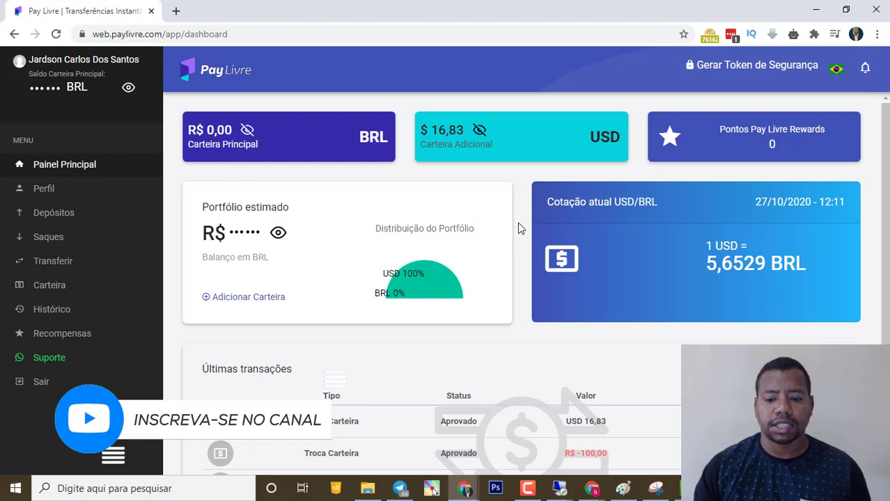
View the receipt of the R$ 100,00 deposit from the latest transactions, and close it.
scroll(518, 227, down, 2)
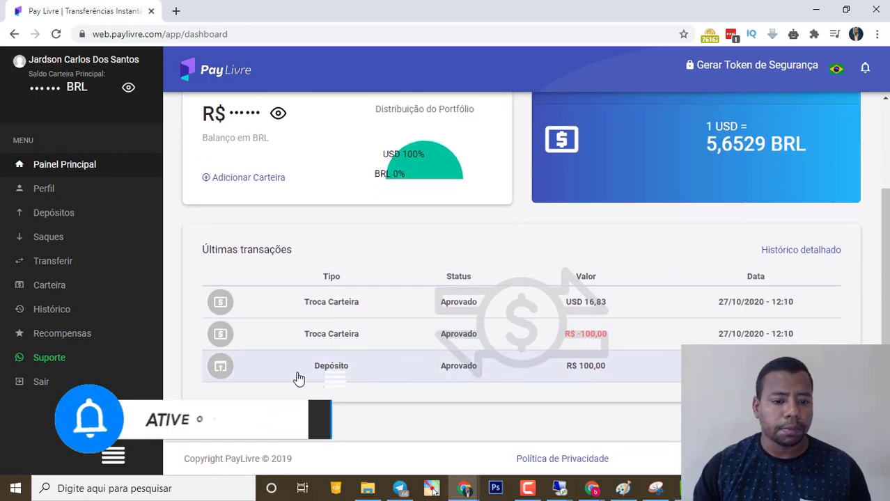
drag(312, 373, 514, 374)
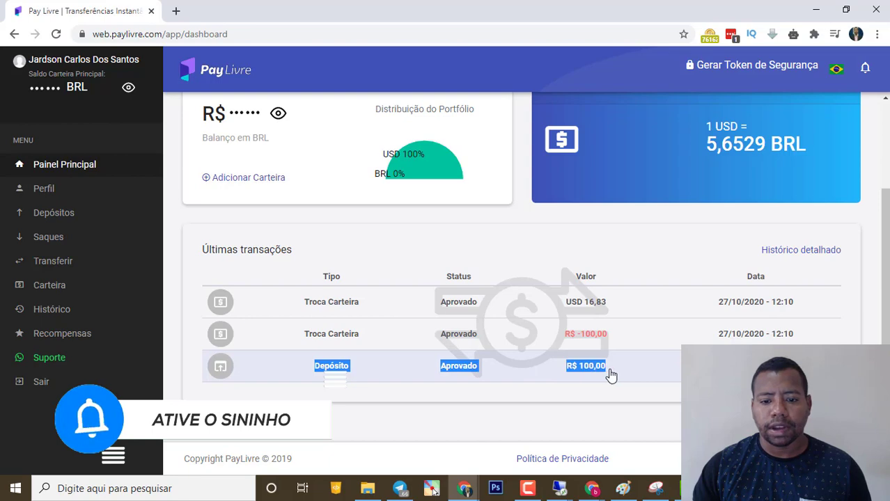
click(610, 376)
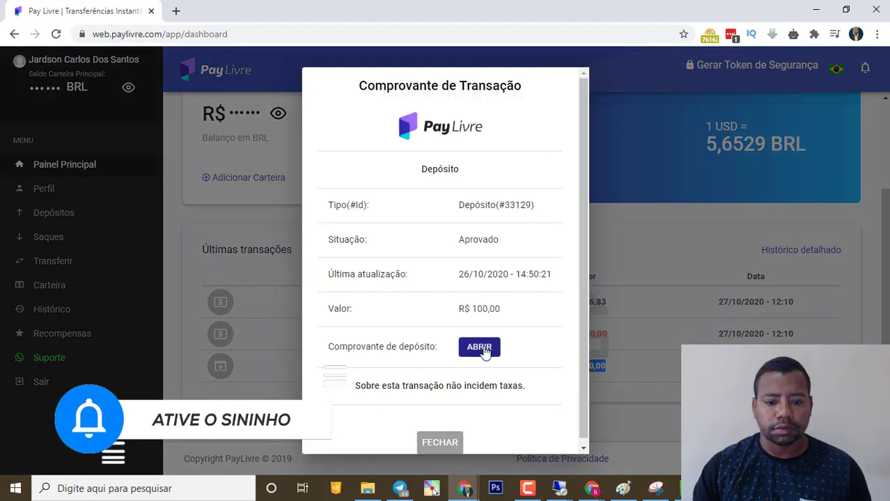
click(452, 443)
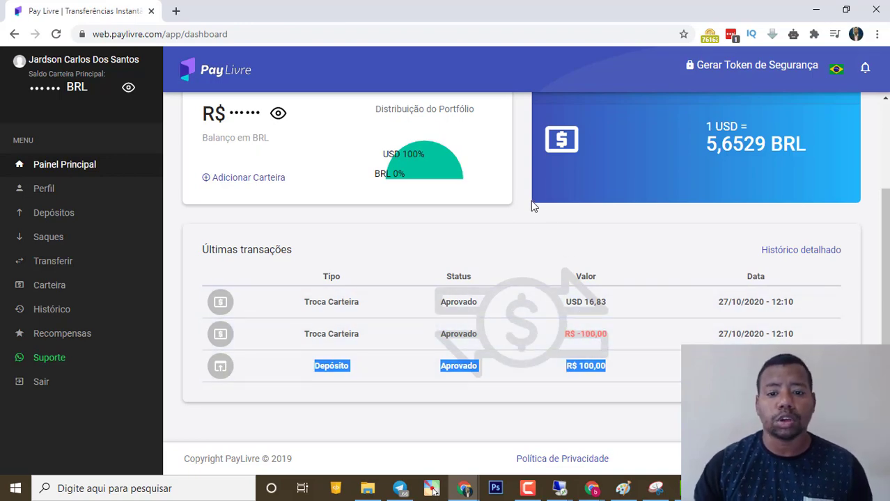
scroll(528, 197, up, 2)
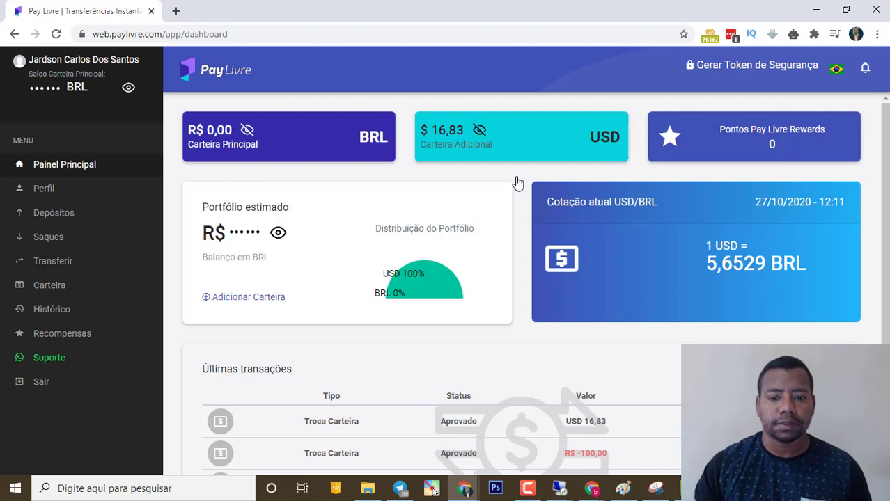
Switch to Binary.com, open the USD deposit page of the cashier, and choose PayLivre as the deposit method.
click(250, 13)
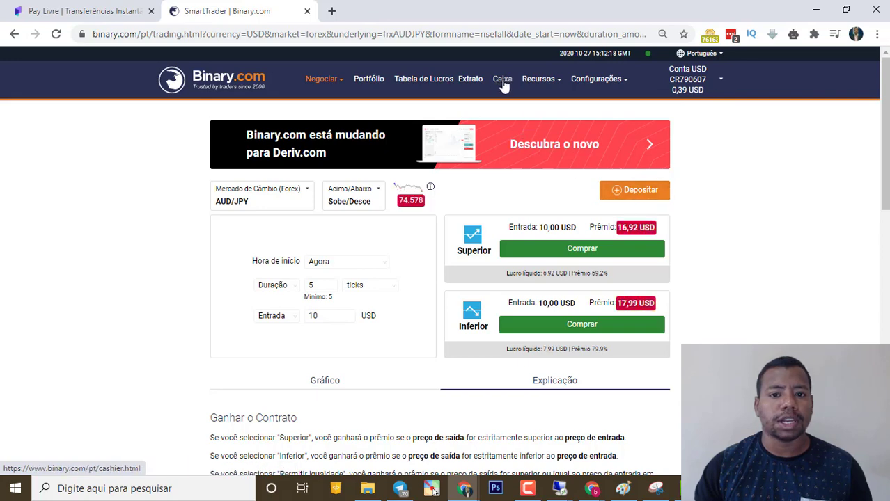
click(637, 198)
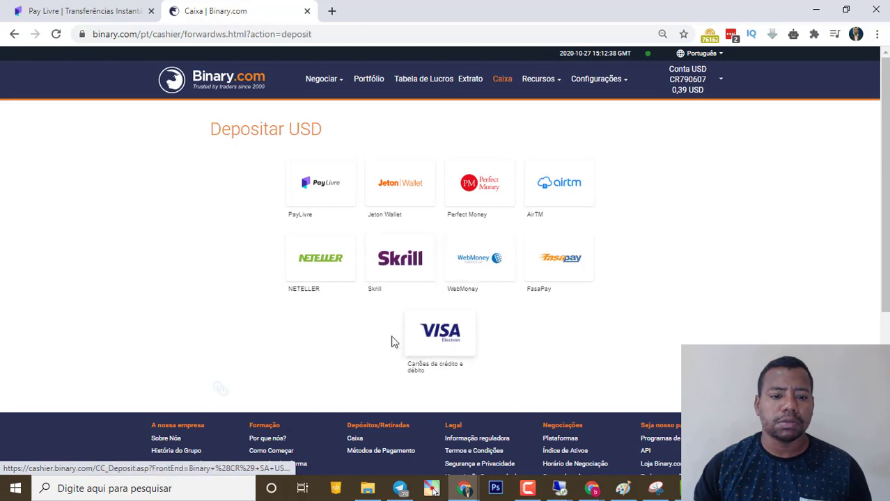
click(324, 195)
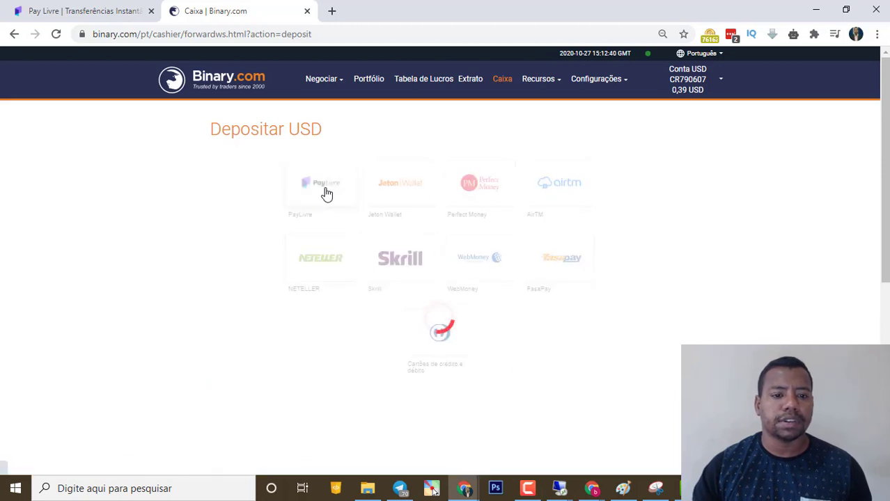
Check the USD wallet balance in PayLivre, and set the Binary.com deposit amount to 16.83 USD.
click(419, 320)
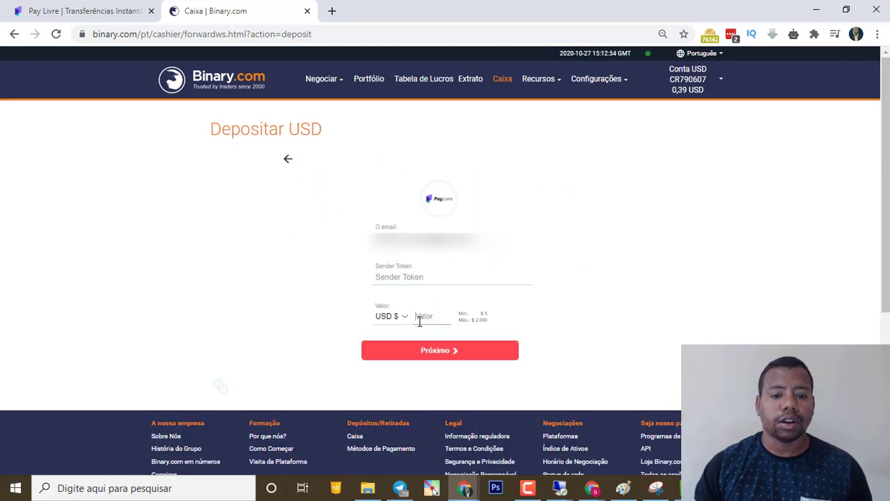
click(98, 11)
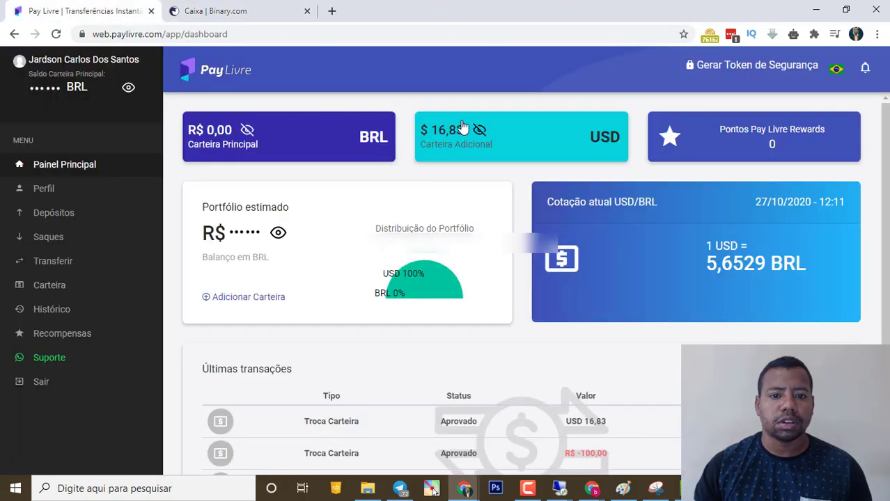
click(208, 10)
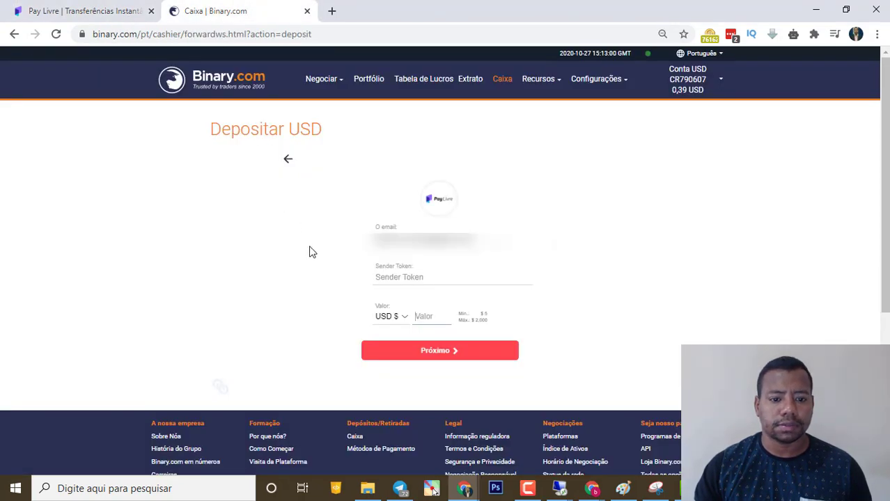
click(417, 316)
key(ctrl+v)
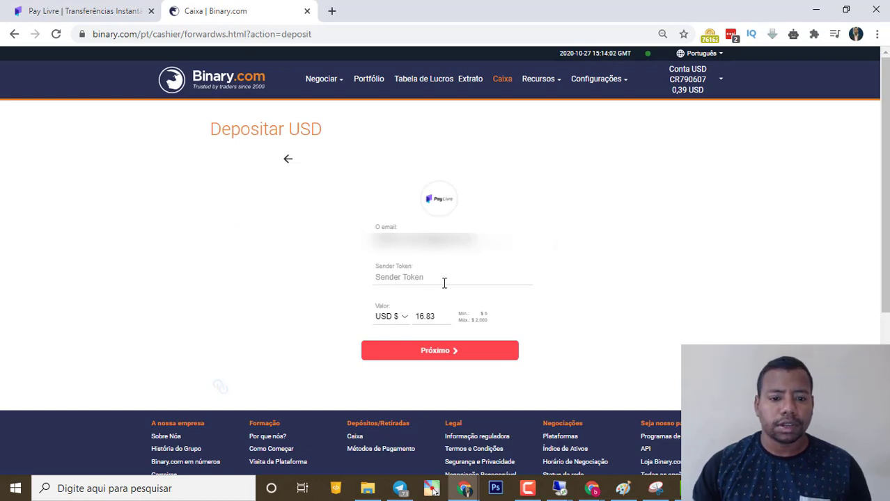
Switch to PayLivre, open the account's security settings, and generate a new API token.
click(87, 11)
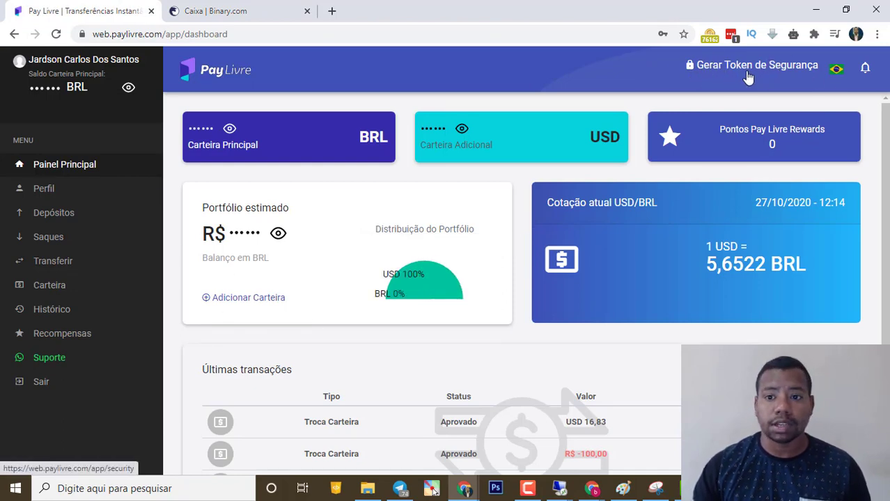
click(721, 69)
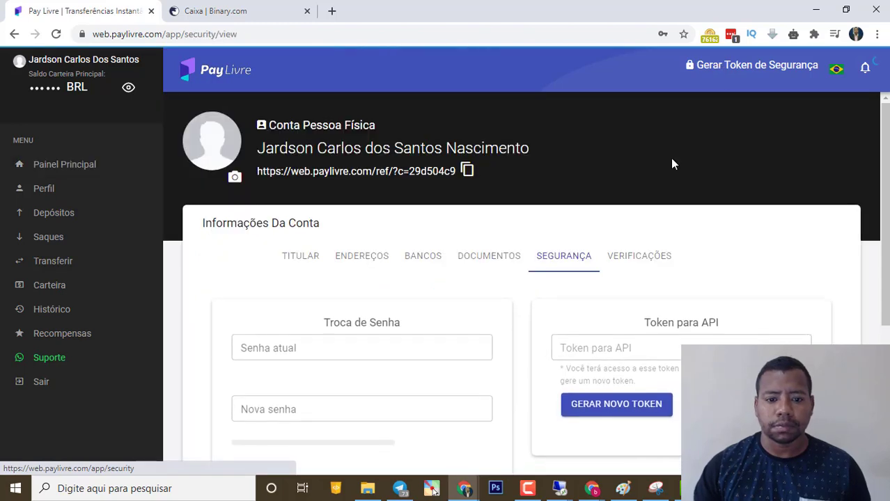
scroll(671, 163, down, 2)
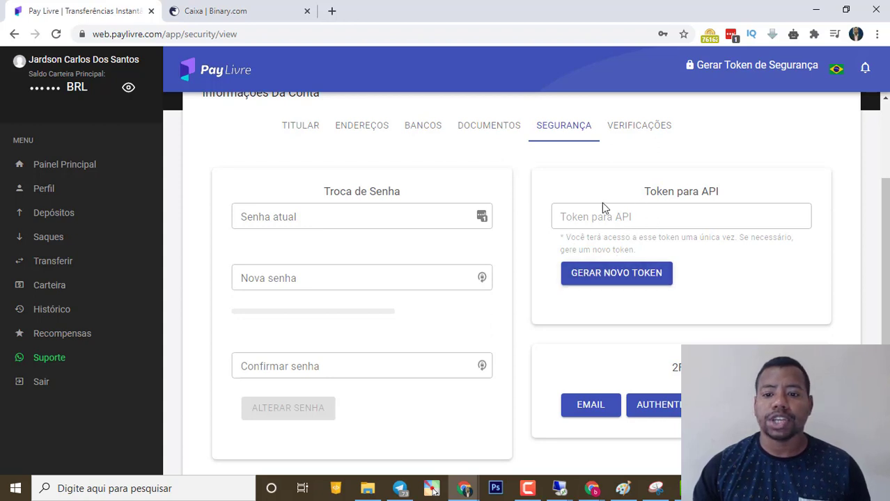
click(611, 281)
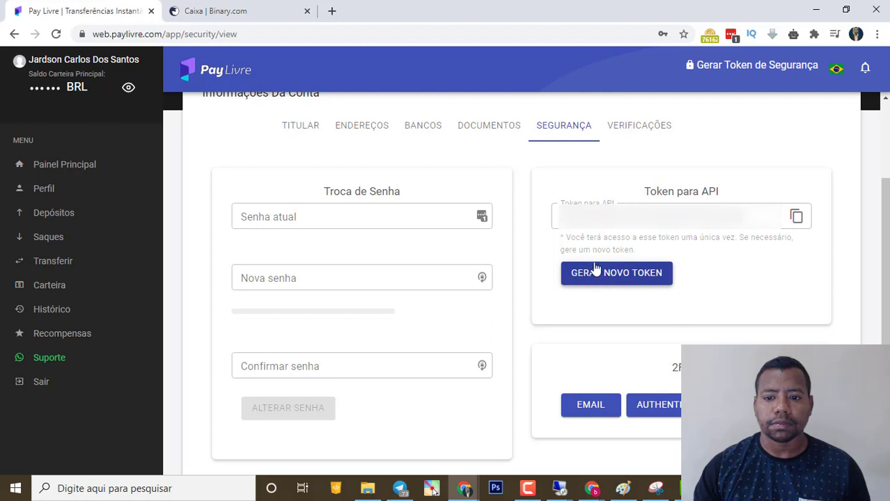